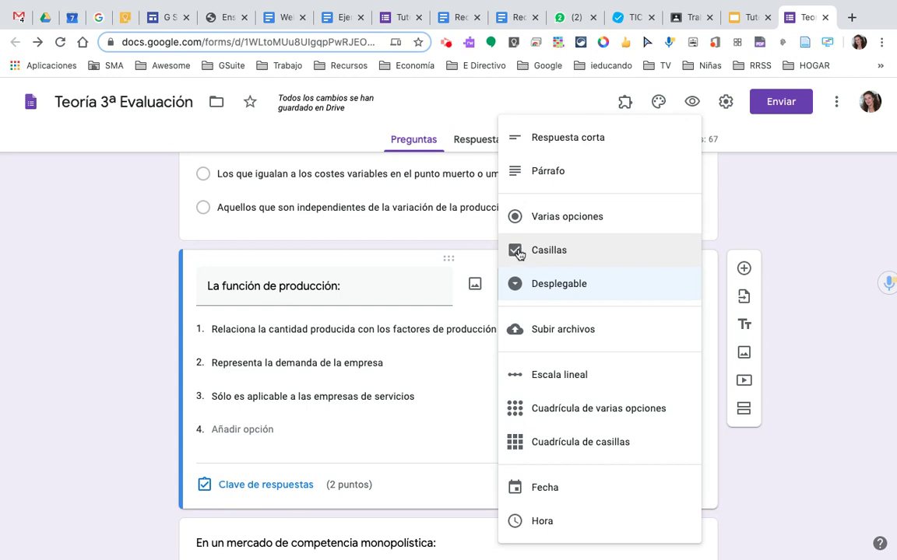
# Set the question "La función de producción:" to type Varias opciones, and switch Obligatorio on and back off.
pyautogui.click(586, 217)
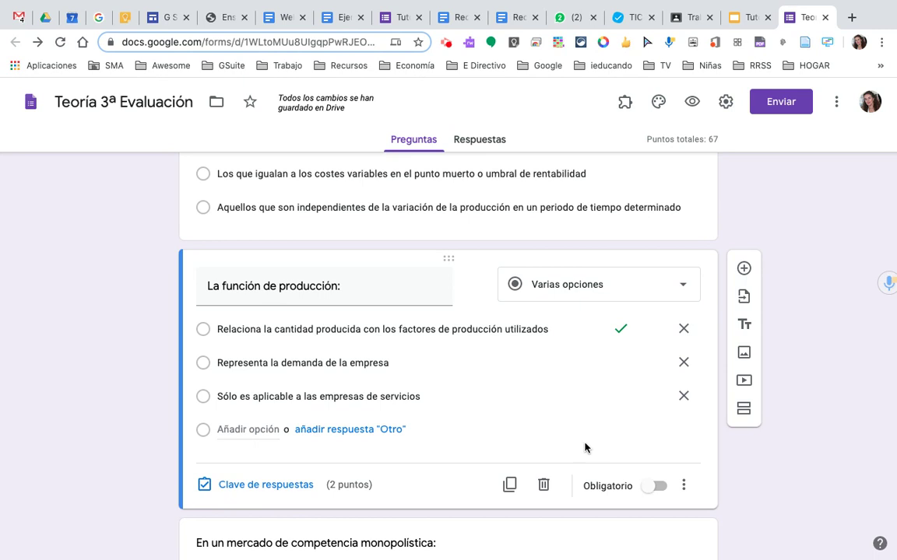
pyautogui.click(658, 488)
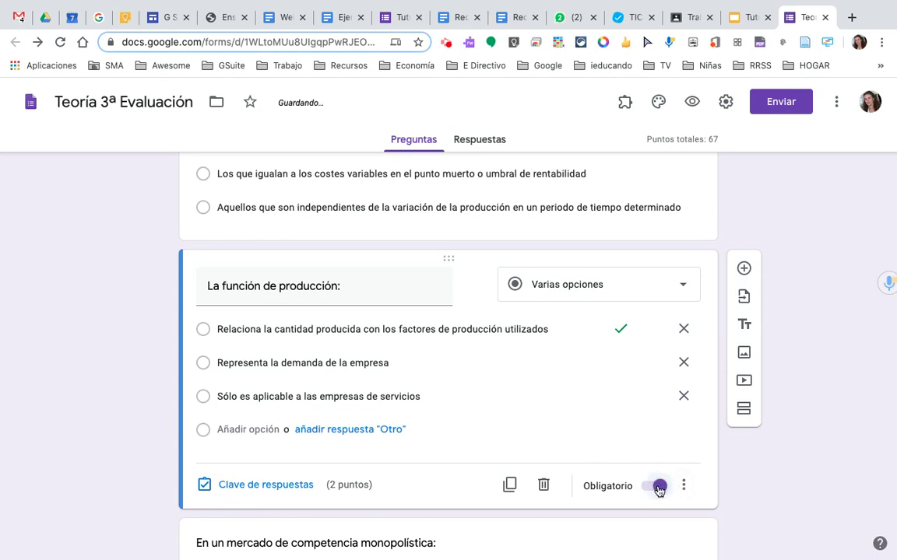
pyautogui.click(649, 488)
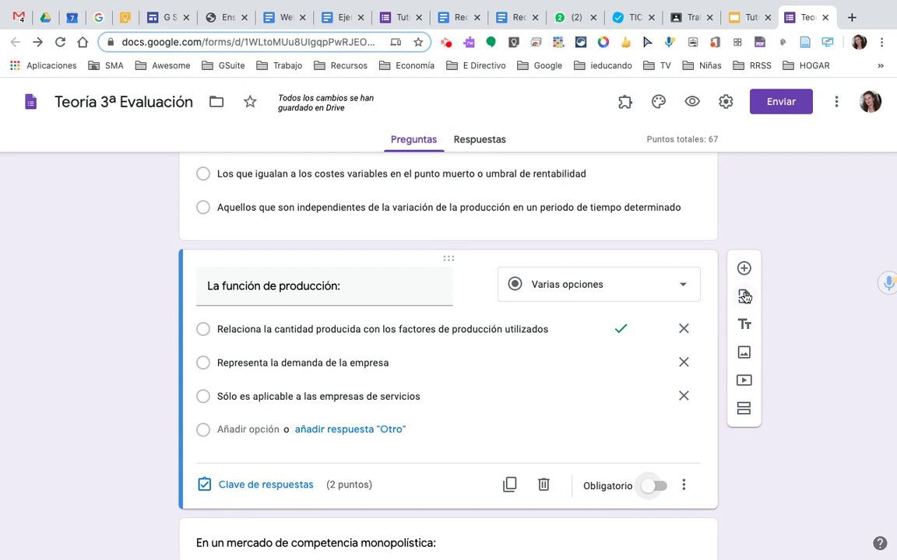
# Show a description field on the "La función de producción:" question.
pyautogui.moveTo(656, 332)
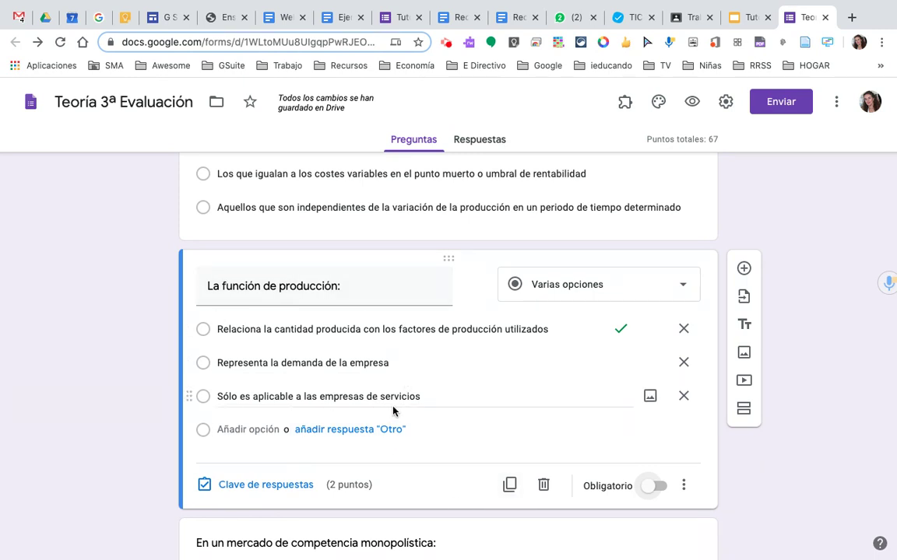
pyautogui.click(685, 488)
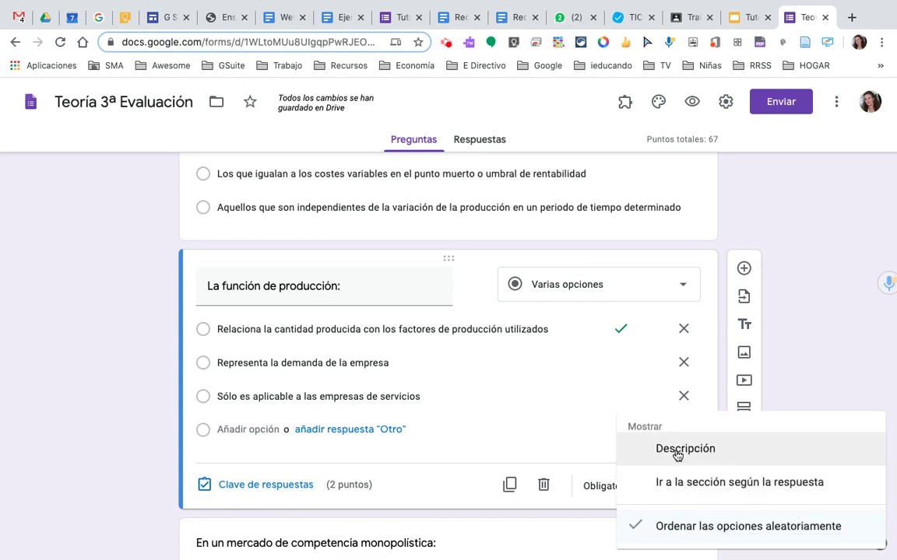
pyautogui.click(677, 456)
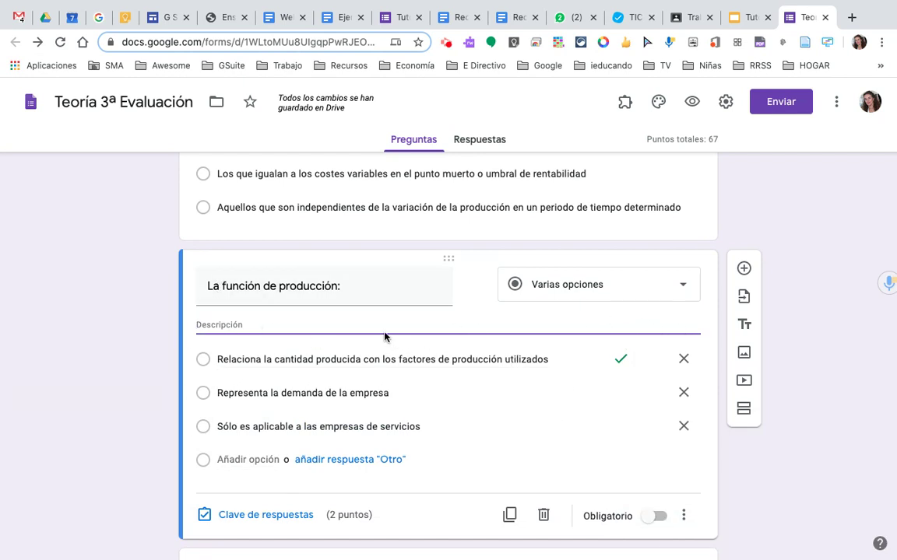
# Undo the last two form changes and hide the description field of the "La función de producción:" question.
pyautogui.click(836, 102)
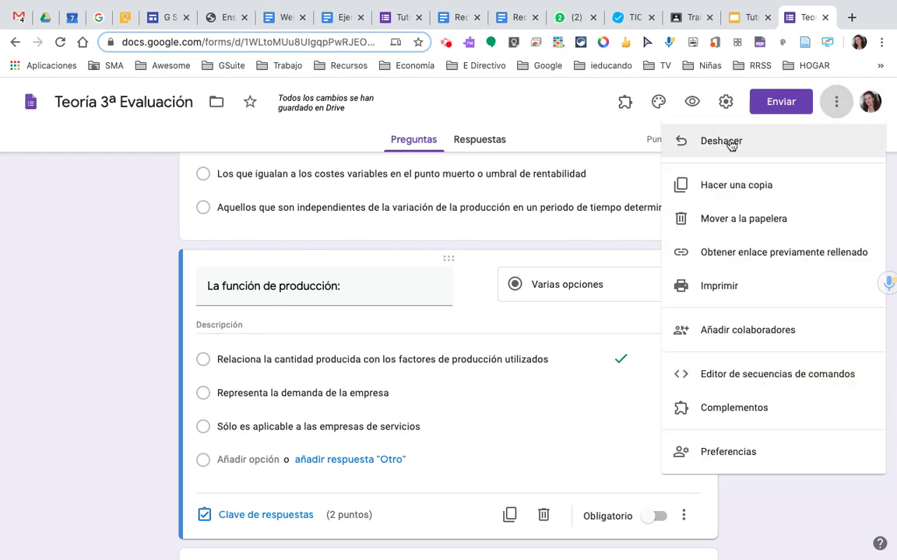
pyautogui.click(730, 144)
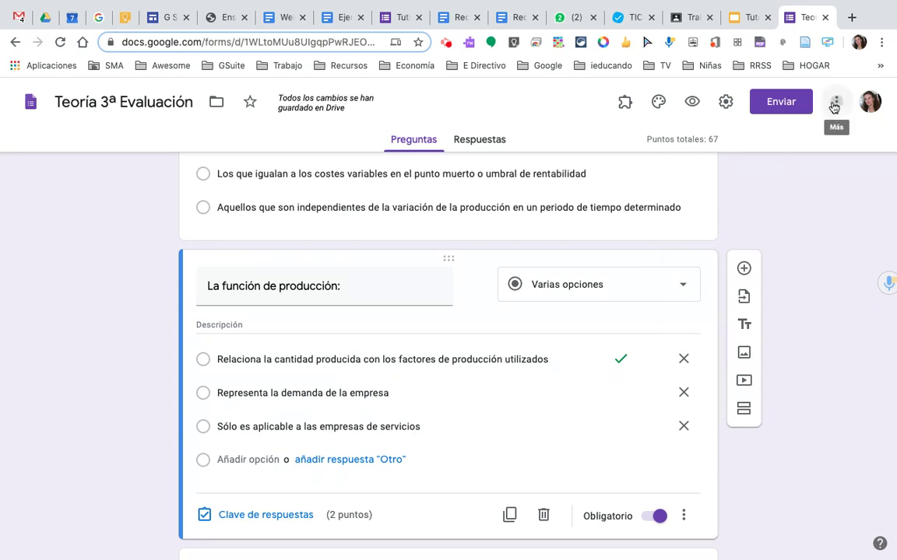
pyautogui.click(835, 102)
pyautogui.click(723, 148)
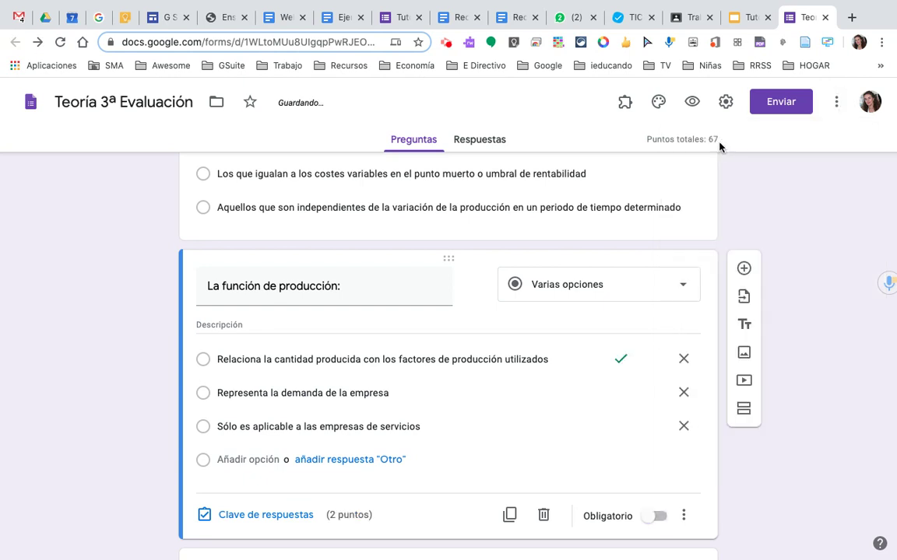
pyautogui.click(685, 517)
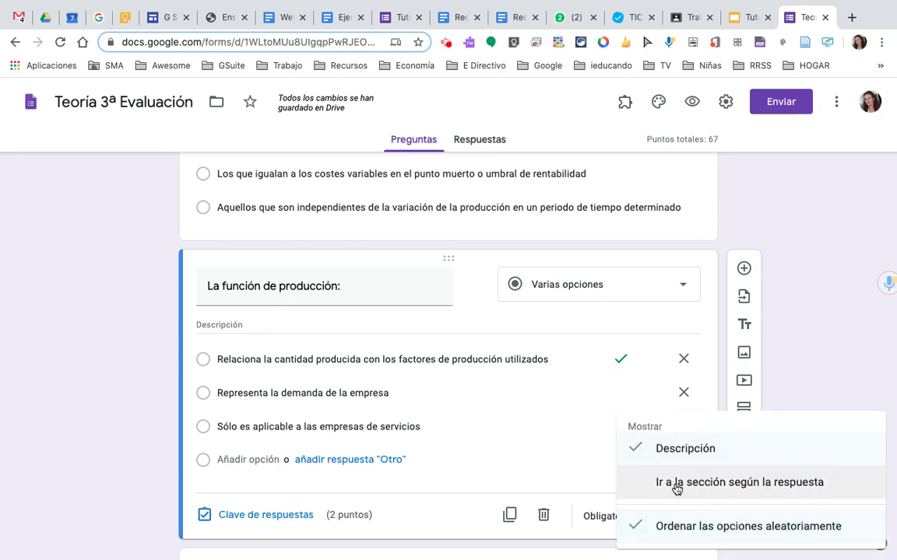
pyautogui.click(637, 450)
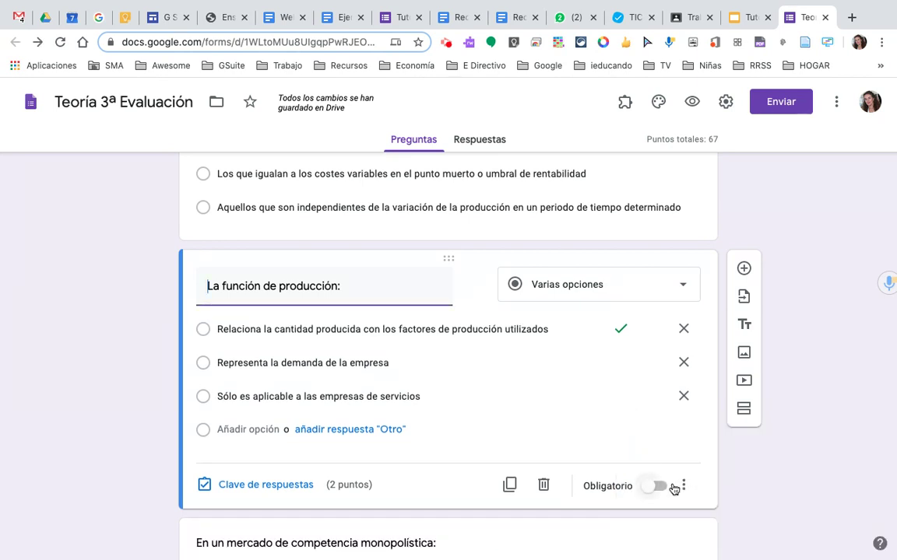
pyautogui.click(685, 488)
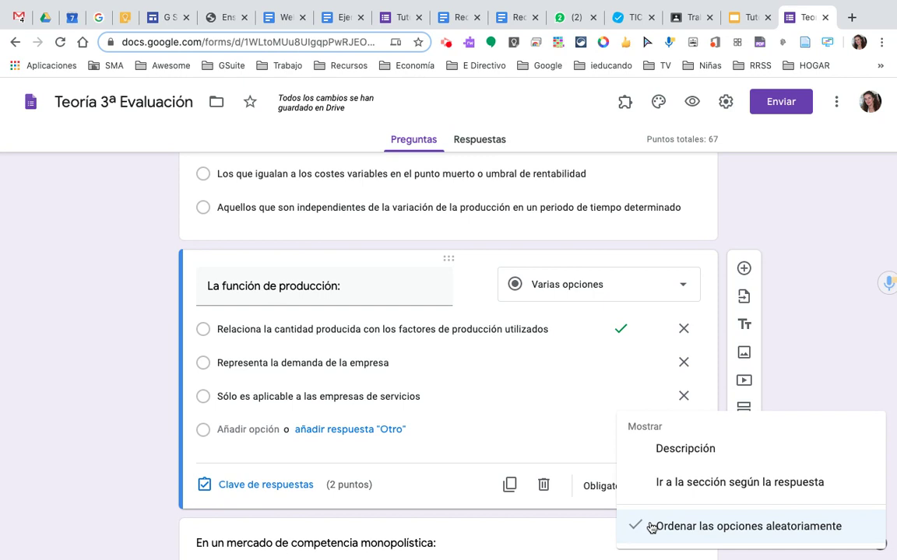
pyautogui.click(726, 106)
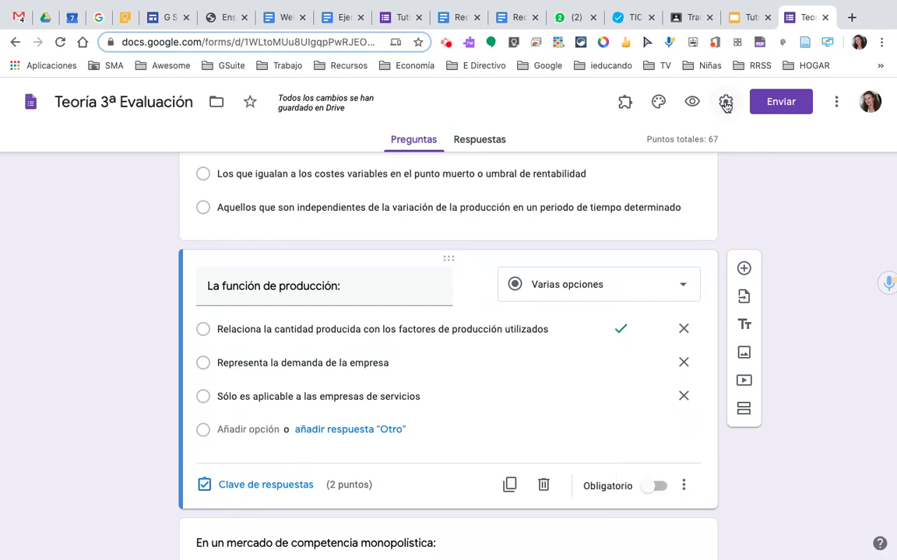
# Enable Mostrar barra de progreso and Orden de preguntas aleatorio in the form's presentation settings and save them.
pyautogui.click(725, 105)
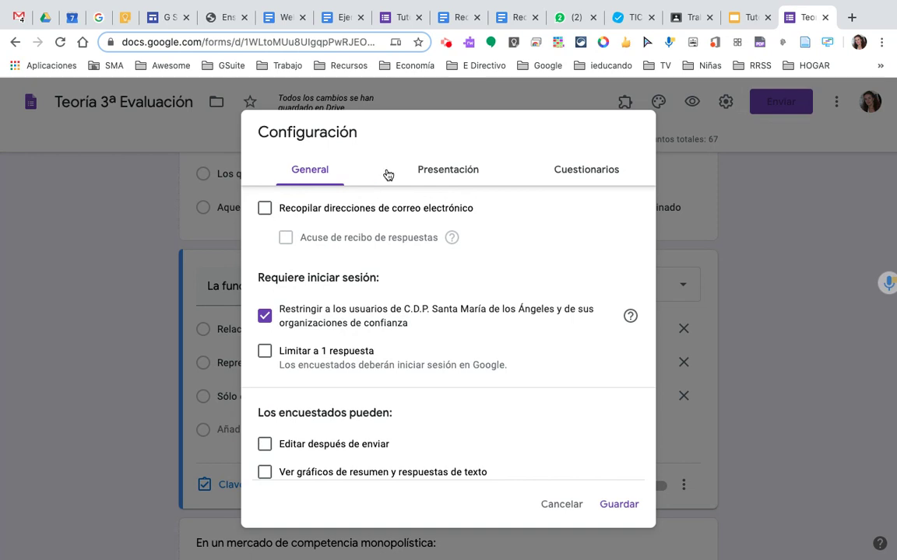
pyautogui.click(441, 171)
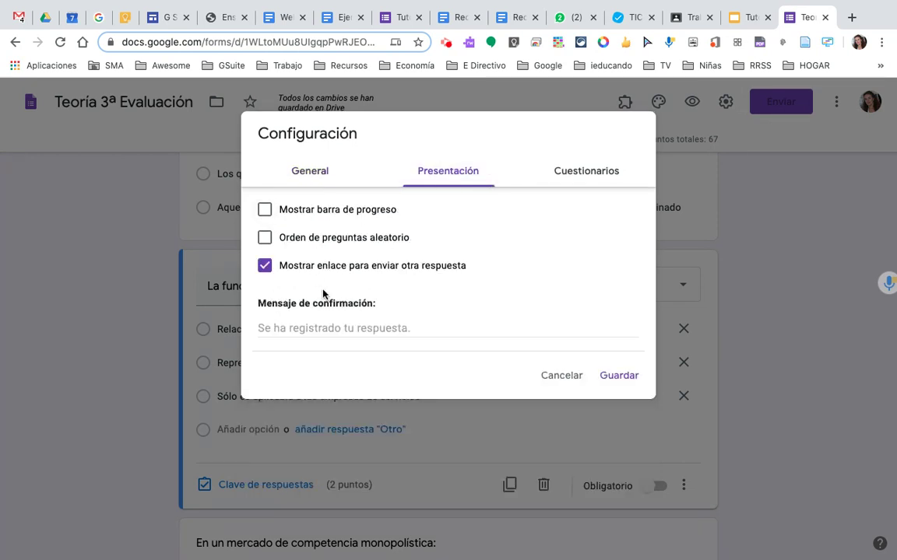
pyautogui.scroll(1, 323, 295)
pyautogui.scroll(-2, 322, 294)
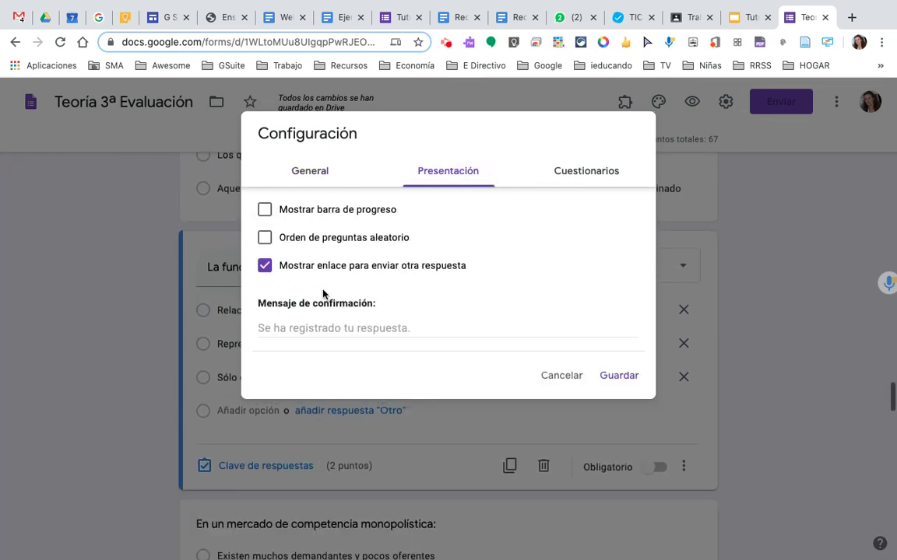
pyautogui.click(265, 210)
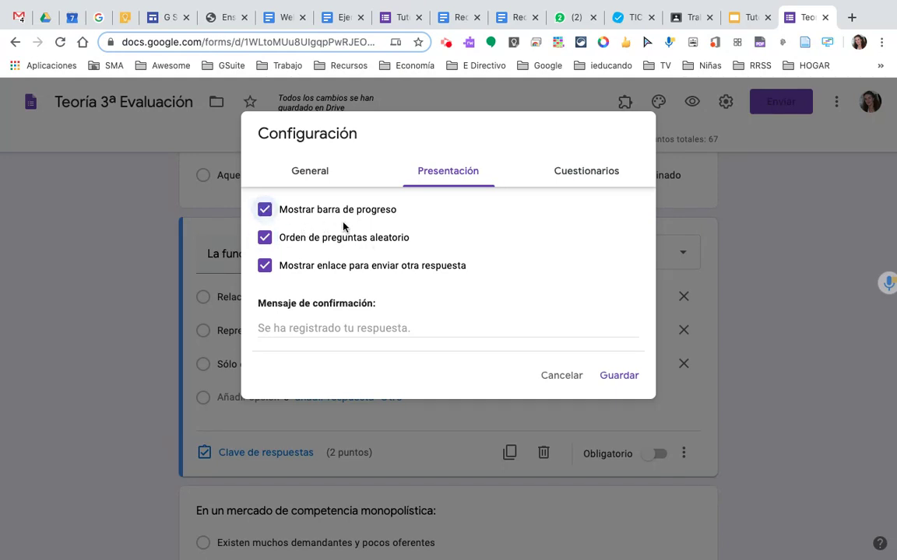
pyautogui.click(615, 378)
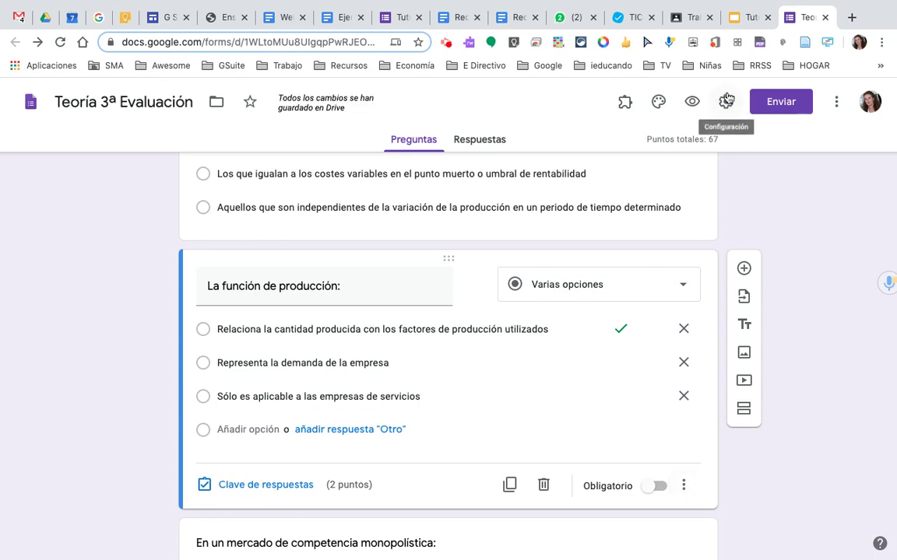
# Open the answer key of the "La función de producción:" question.
pyautogui.click(684, 487)
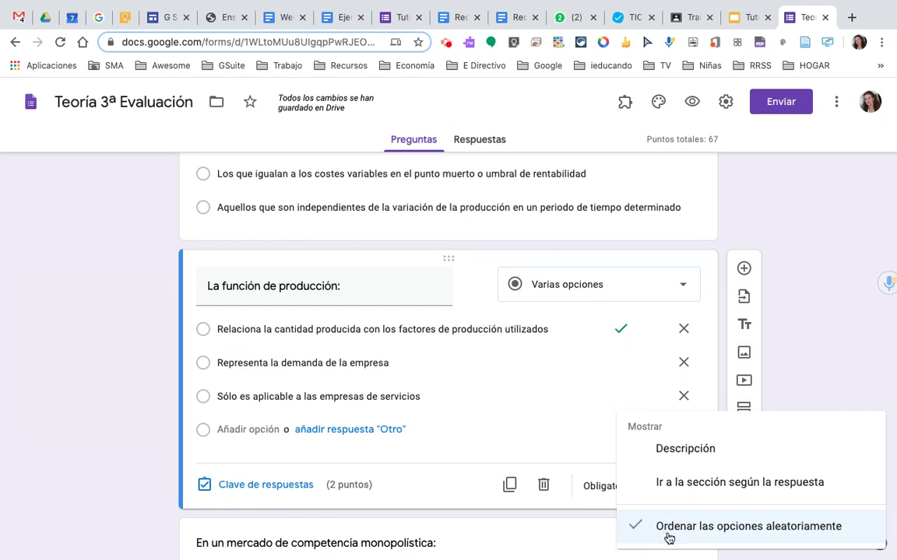
pyautogui.click(572, 517)
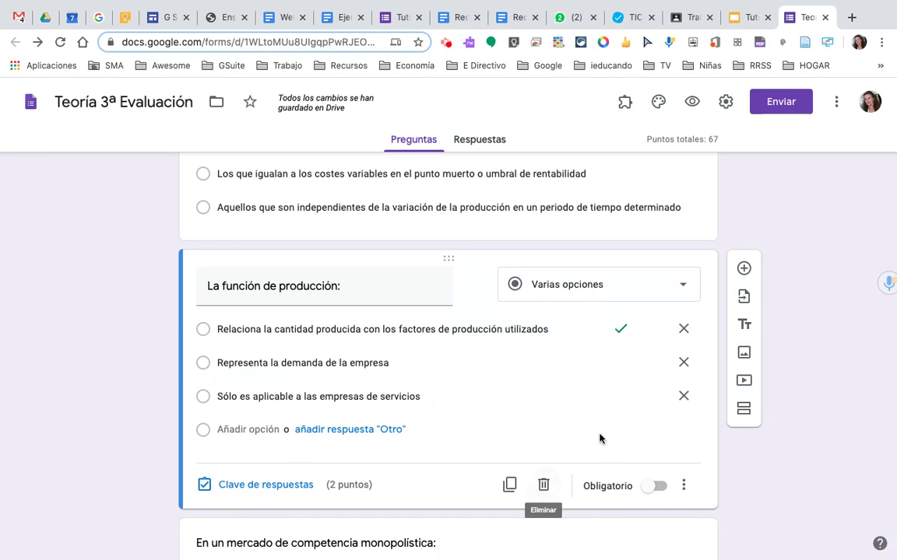
pyautogui.click(249, 484)
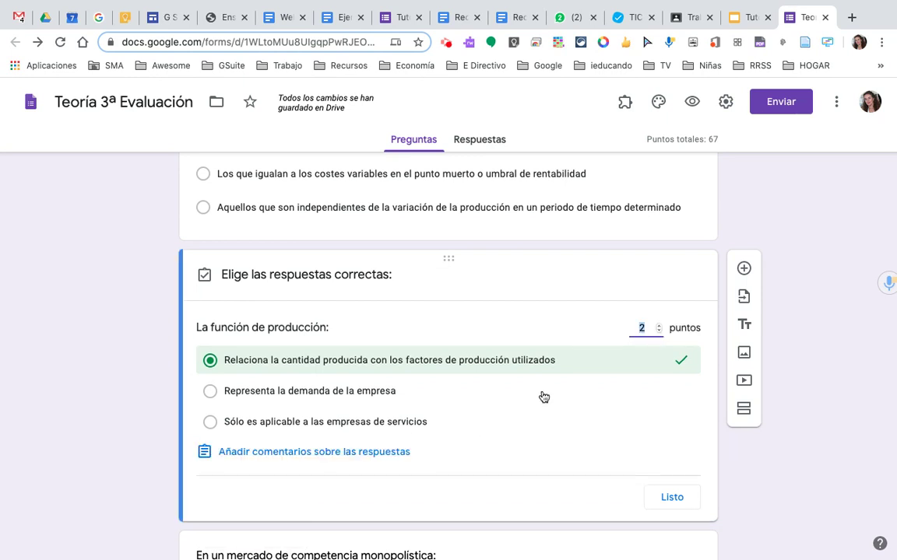
# Mark "Representa la demanda de la empresa" and "Sólo es aplicable a las empresas de servicios" as correct too, and unmark both again.
pyautogui.click(483, 398)
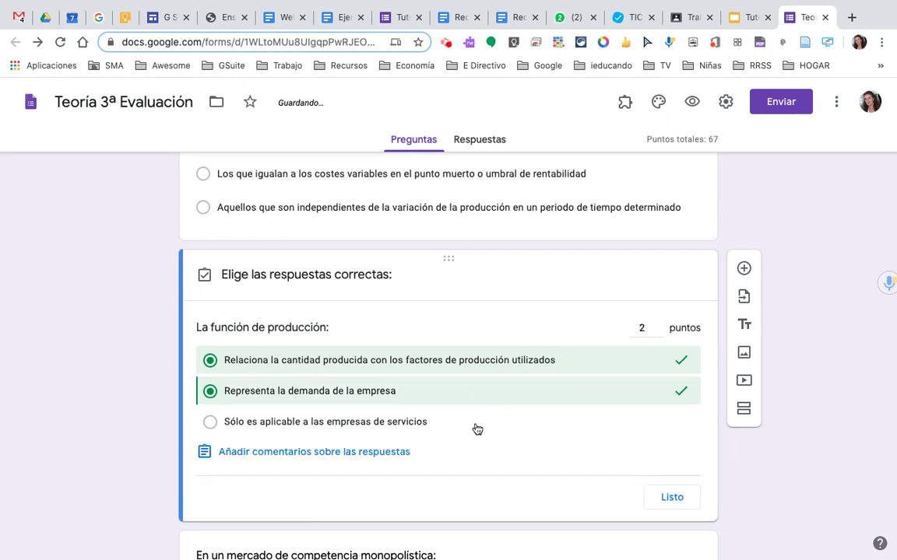
pyautogui.click(476, 427)
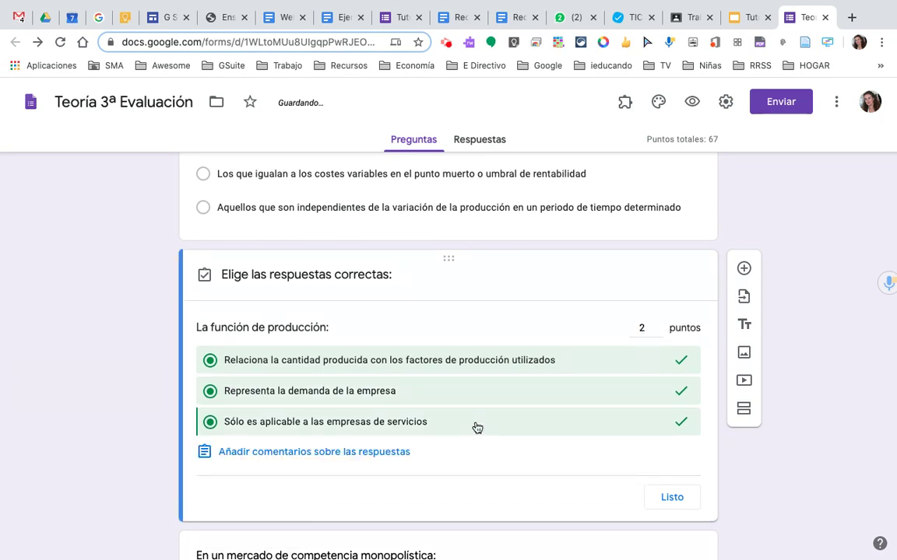
pyautogui.click(681, 422)
pyautogui.click(682, 393)
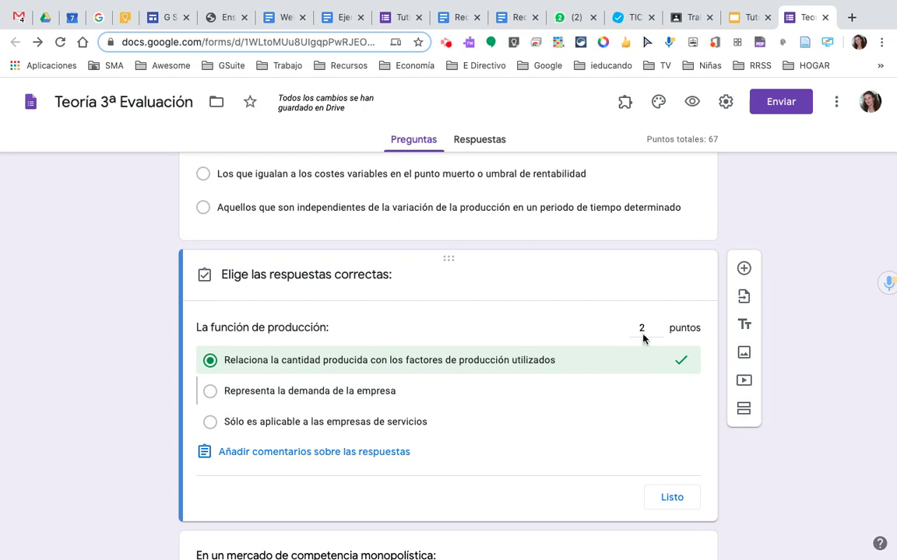
# Try point values such as 3, 99 and 100 for the question, and set it back to 2 points.
pyautogui.click(641, 325)
pyautogui.write('2')
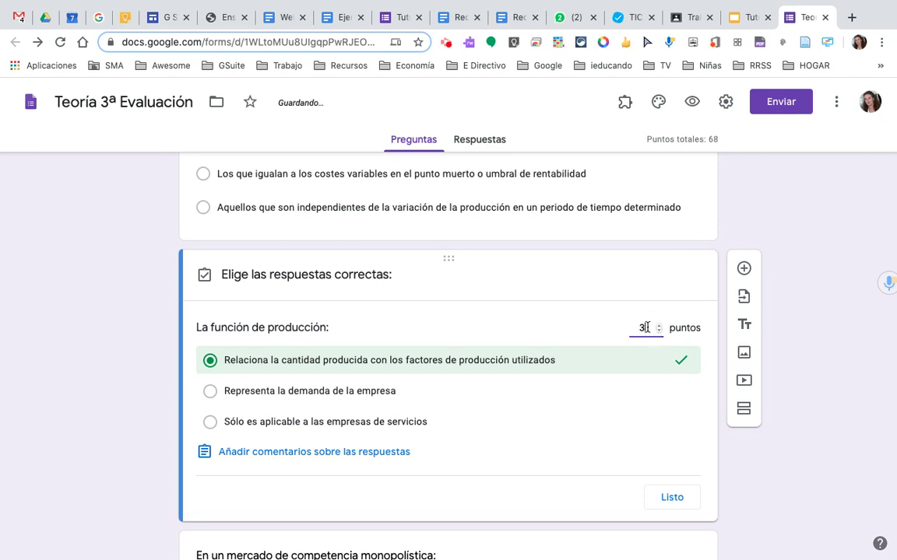
pyautogui.write('99')
pyautogui.press('BackSpace')
pyautogui.press('BackSpace')
pyautogui.write('100')
pyautogui.press('BackSpace')
pyautogui.write('2')
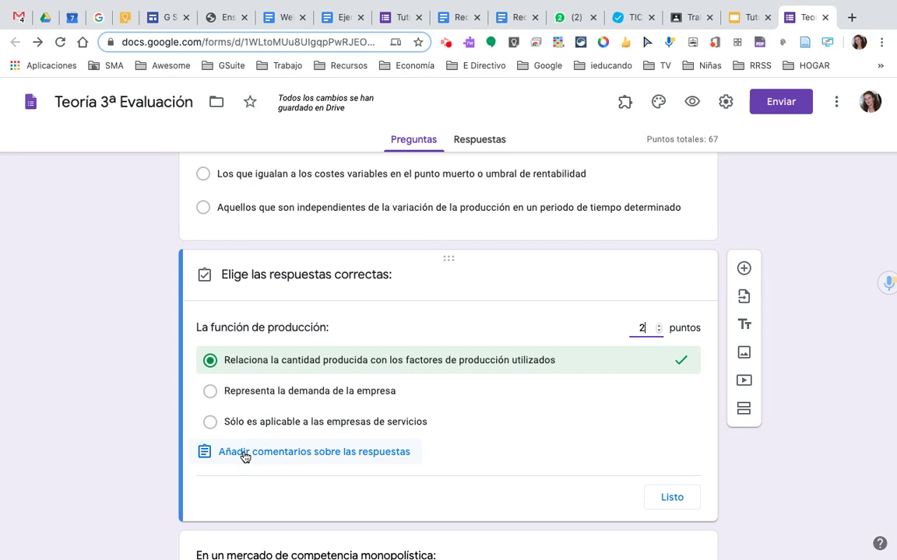
# Add the feedback "Por favor repasa el tema de la Producción" for incorrect answers to the question.
pyautogui.click(292, 456)
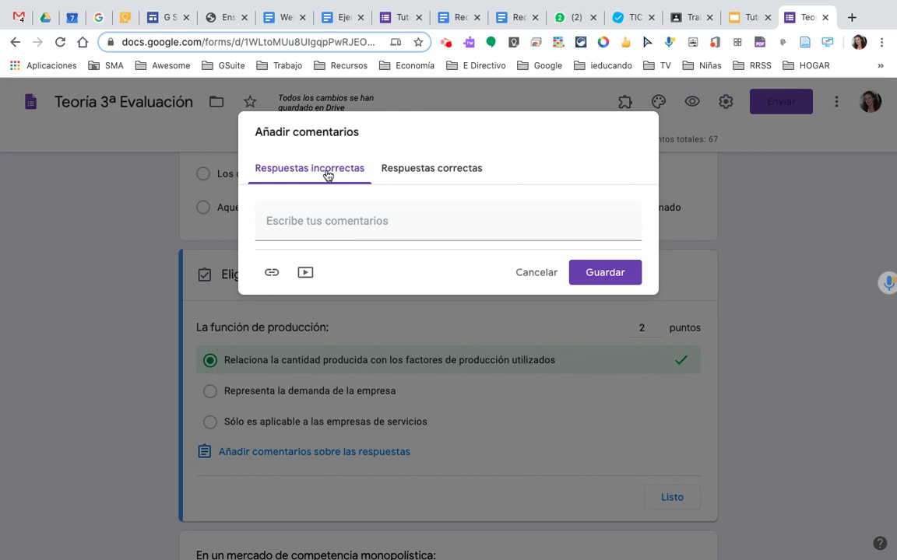
pyautogui.click(317, 224)
pyautogui.write('Re')
pyautogui.press('BackSpace')
pyautogui.press('BackSpace')
pyautogui.write('Por fa')
pyautogui.write('vor, ')
pyautogui.write('repa')
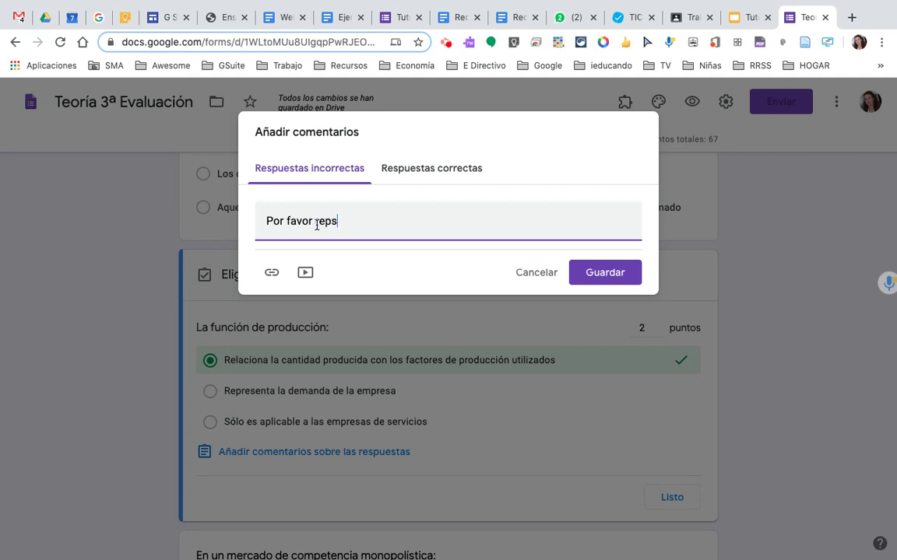
pyautogui.press('BackSpace')
pyautogui.write('asa el tema de p')
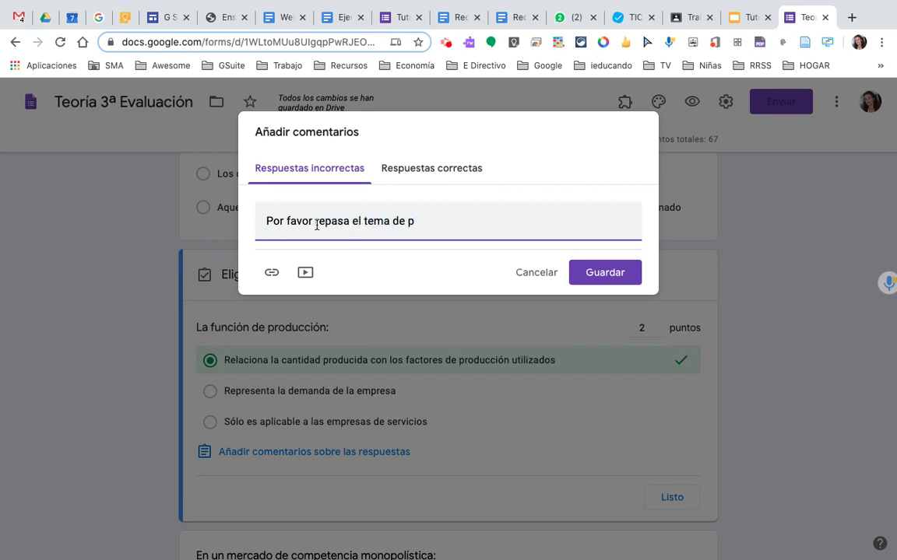
pyautogui.press('BackSpace')
pyautogui.write('la Produ')
pyautogui.write('ccc')
pyautogui.press('BackSpace')
pyautogui.write('ión')
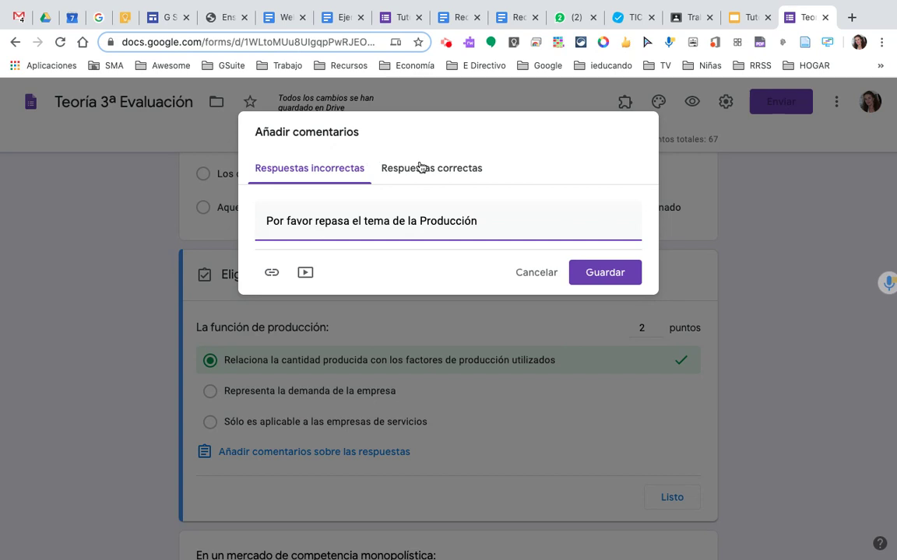
# Add the feedback "Estupendo, buena respuesta" for correct answers and save the comments.
pyautogui.click(432, 172)
pyautogui.click(393, 225)
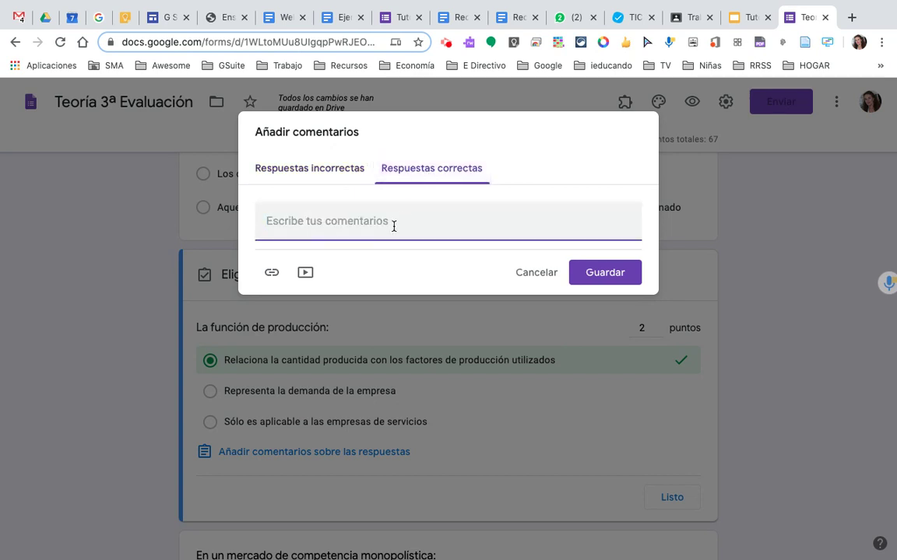
pyautogui.write('Estupendo ')
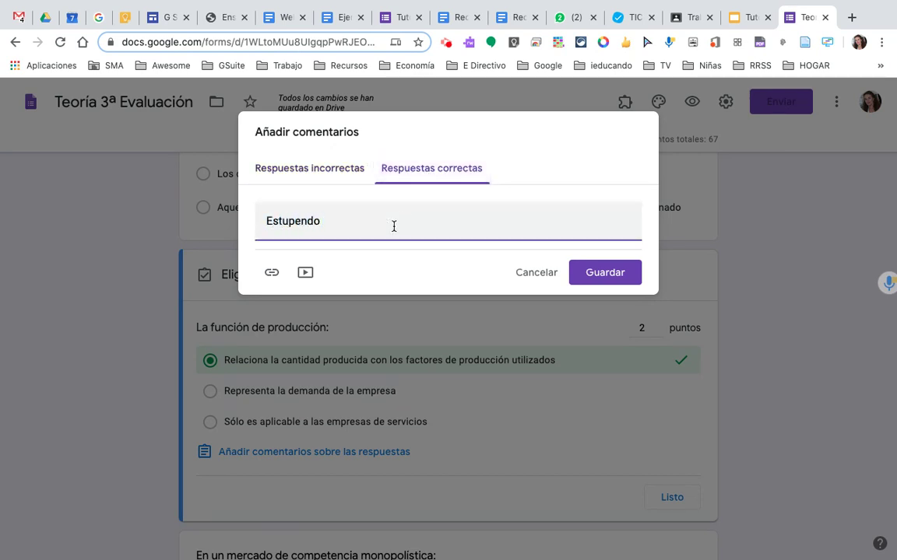
pyautogui.write(', buena respuesta')
pyautogui.click(589, 283)
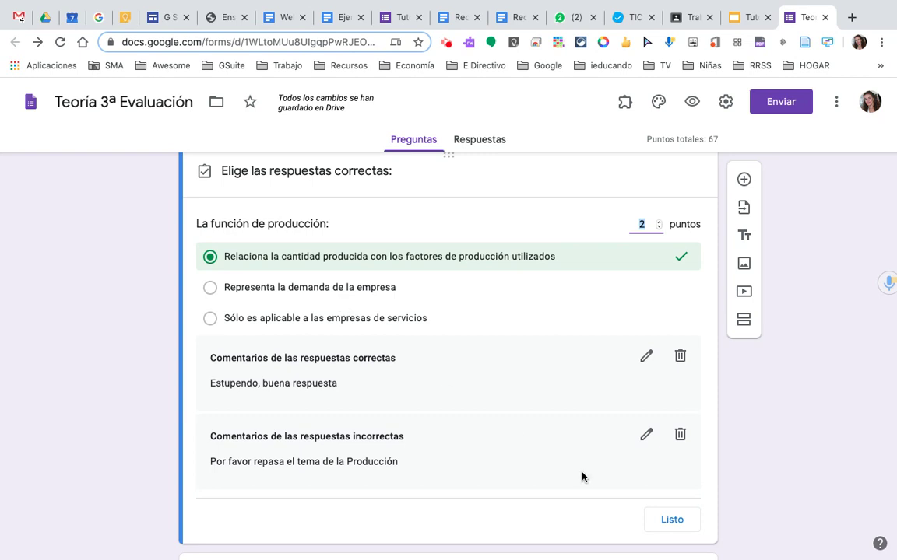
# Delete the feedback comments for both correct and incorrect answers from the answer key.
pyautogui.click(680, 357)
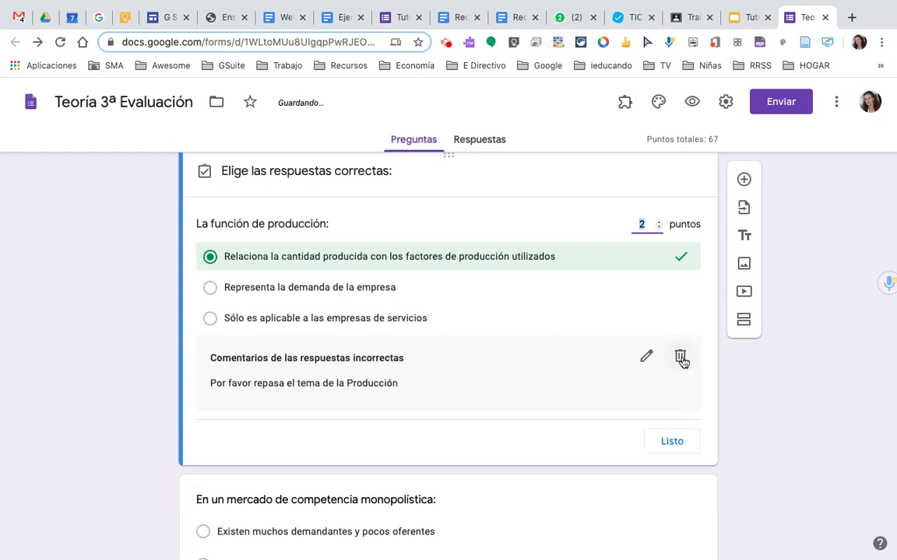
pyautogui.click(681, 357)
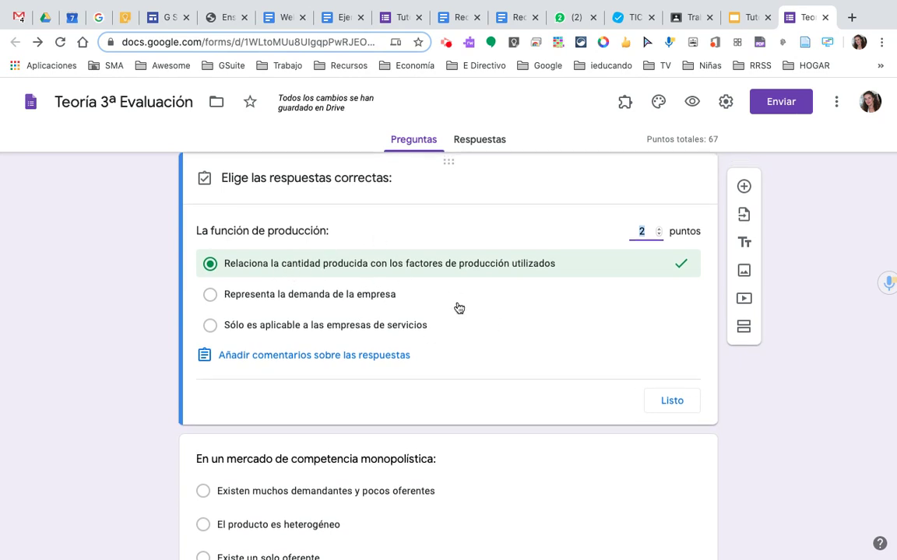
# Finish editing the answer key of the "La función de producción:" question and go through its answer options.
pyautogui.click(671, 413)
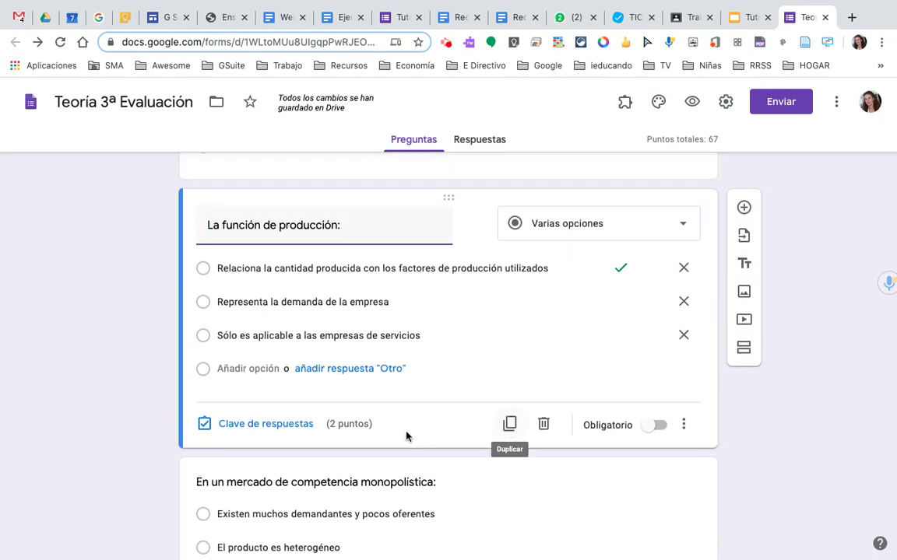
pyautogui.click(316, 268)
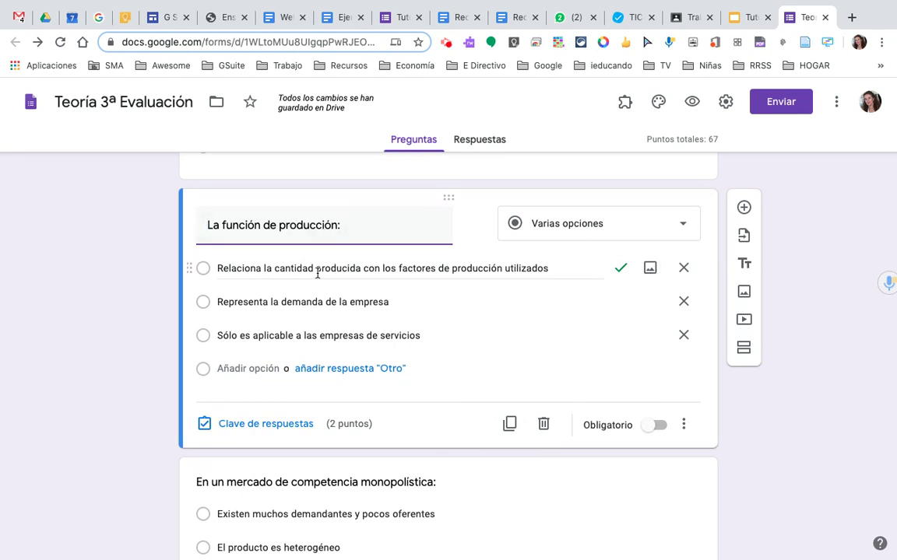
pyautogui.click(318, 302)
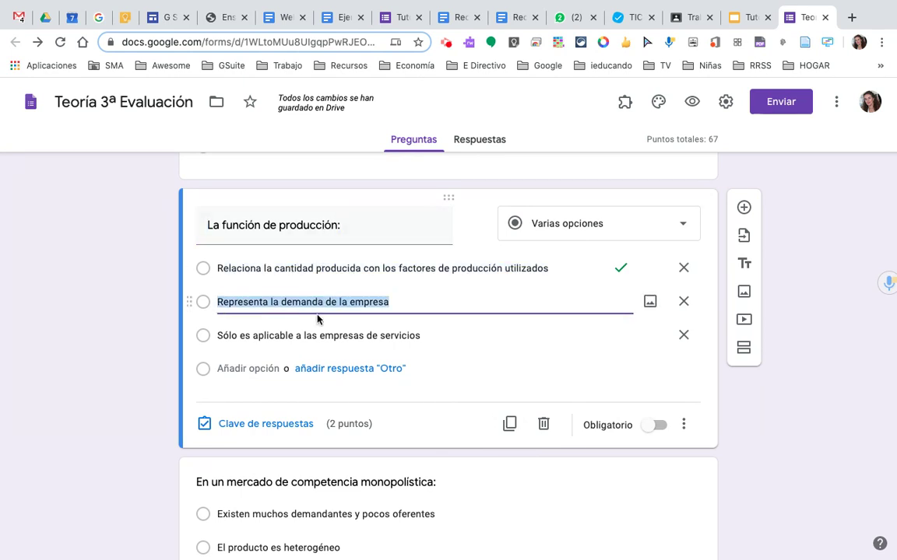
pyautogui.click(318, 334)
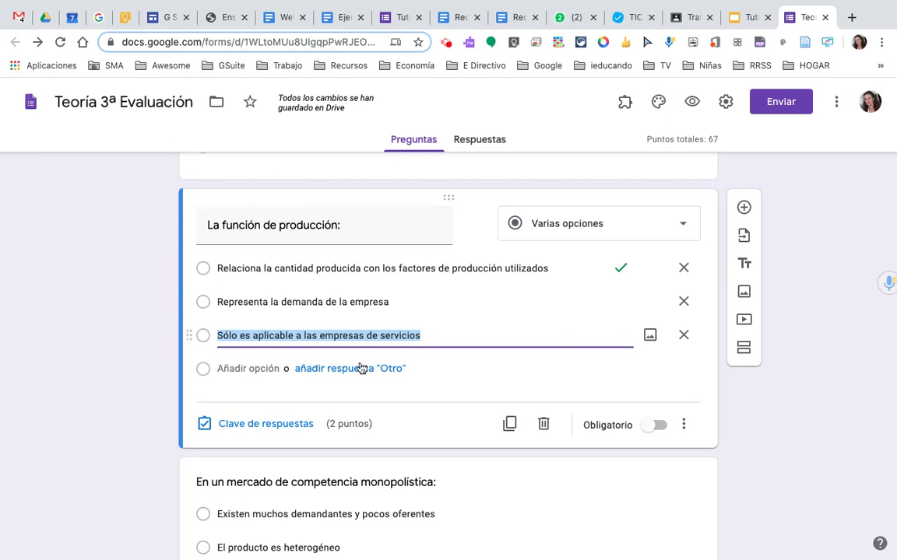
# In the form's general settings, enable collecting e-mail addresses and limit respondents to 1 response.
pyautogui.click(725, 104)
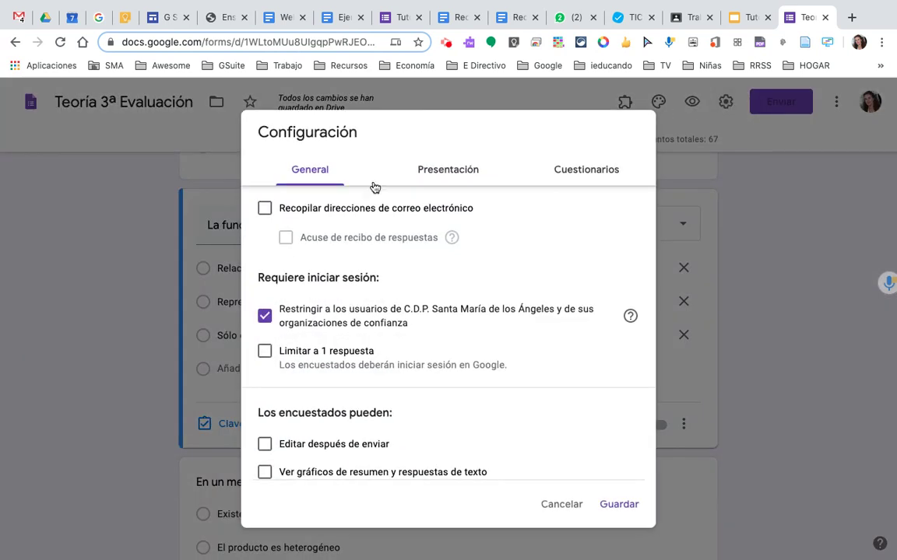
pyautogui.scroll(2, 344, 270)
pyautogui.scroll(-1, 344, 270)
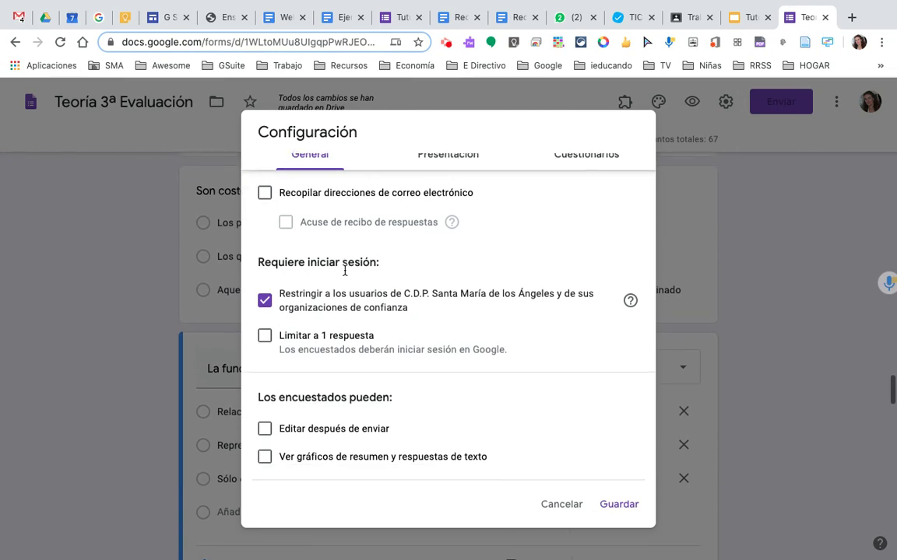
pyautogui.click(265, 193)
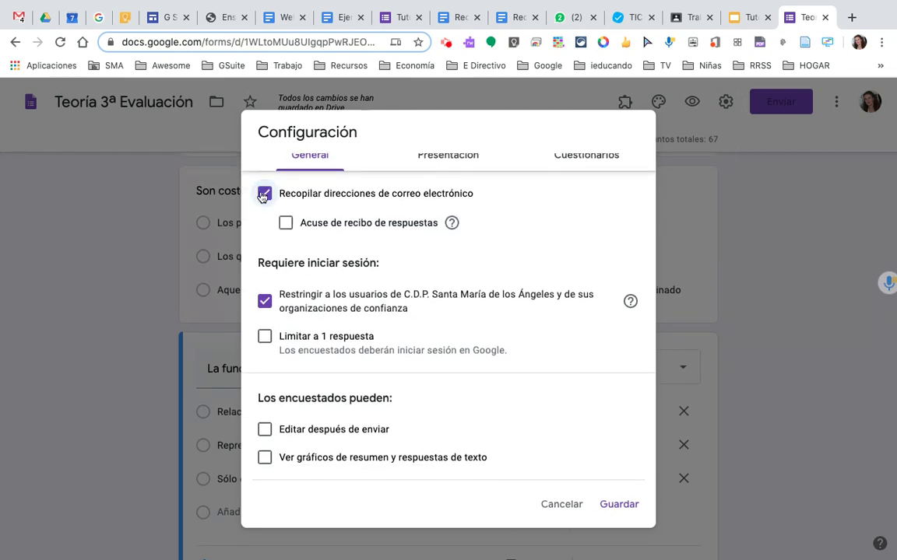
pyautogui.scroll(-2, 156, 369)
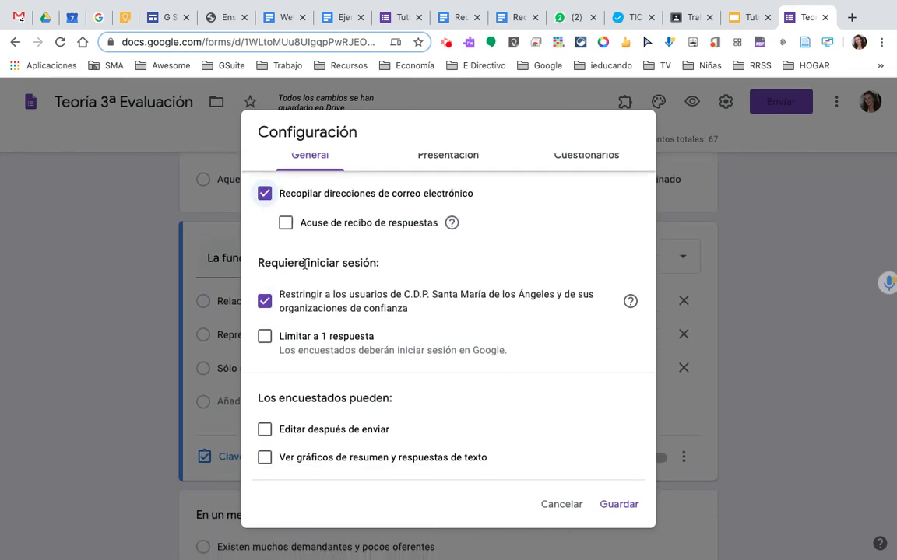
pyautogui.click(265, 339)
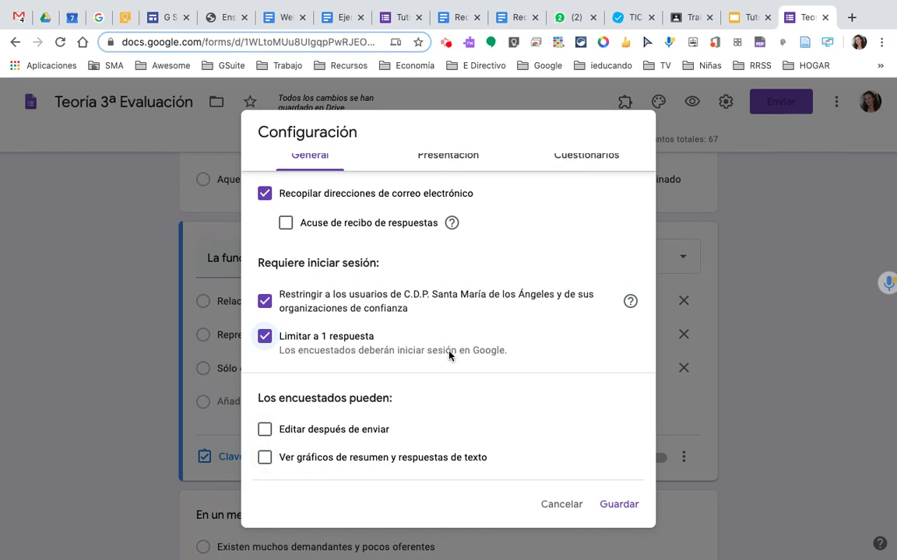
# Set the confirmation message in the presentation settings to "Muchas gracias, se ha registrado tu respuesta".
pyautogui.click(456, 159)
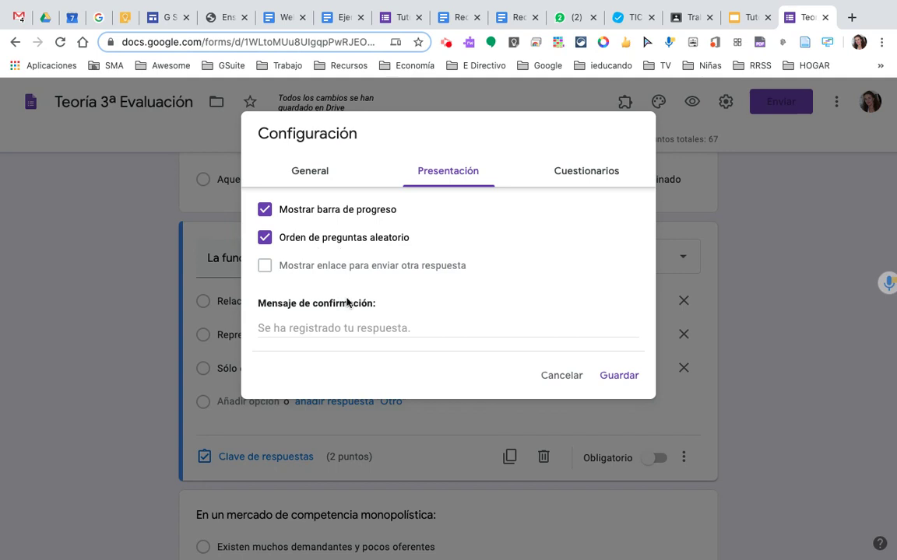
pyautogui.click(337, 325)
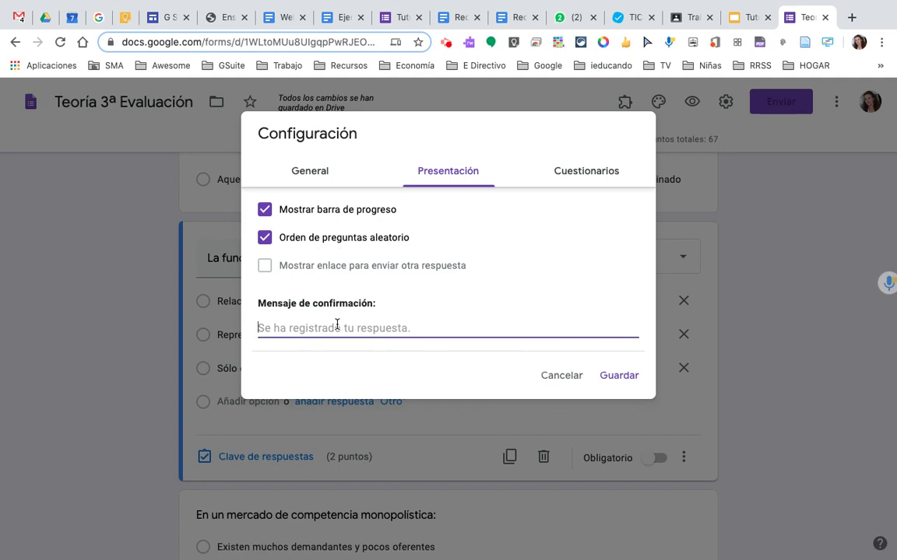
pyautogui.write('Muño')
pyautogui.press('BackSpace')
pyautogui.press('BackSpace')
pyautogui.write('chas gracias, se ')
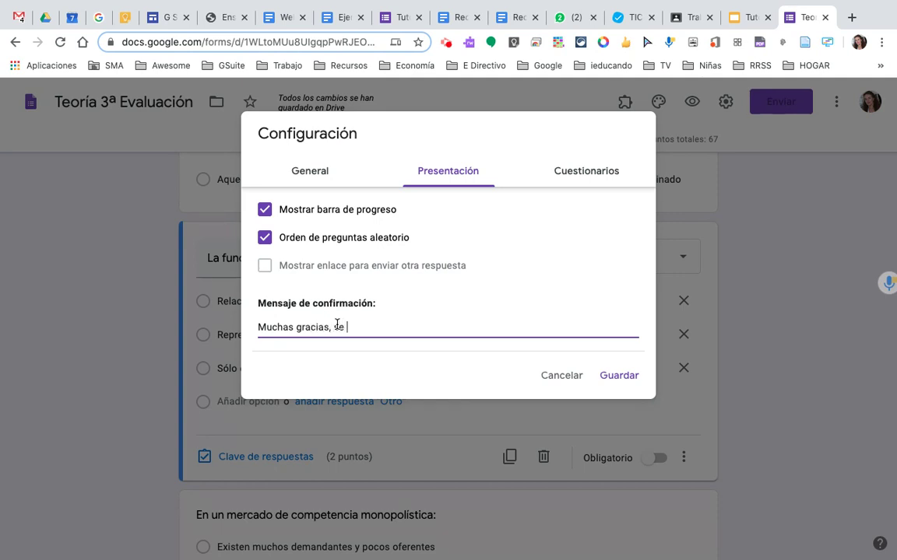
pyautogui.write('ha registrado tus')
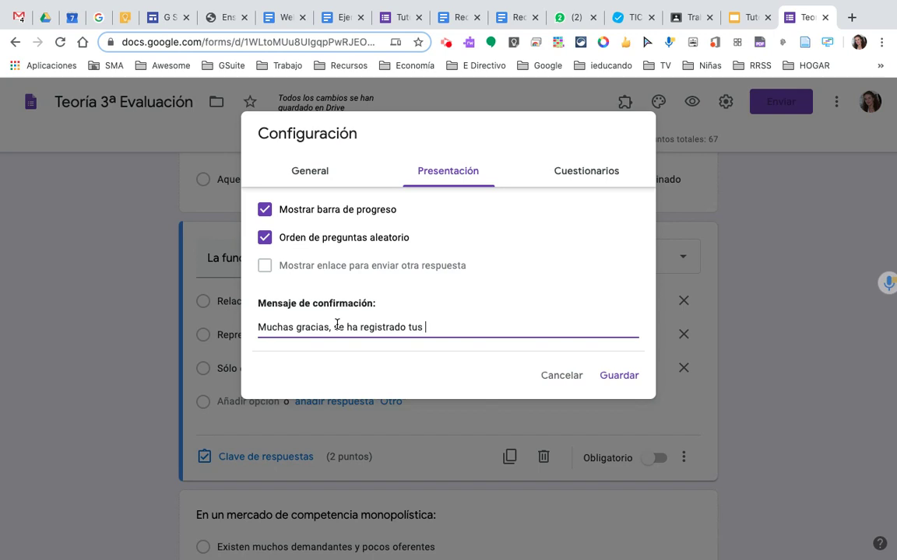
pyautogui.press('BackSpace')
pyautogui.write('respuesta')
# Hide incorrectly answered questions, correct answers and scores from respondents, with grades published after manual review, and save the settings.
pyautogui.click(595, 171)
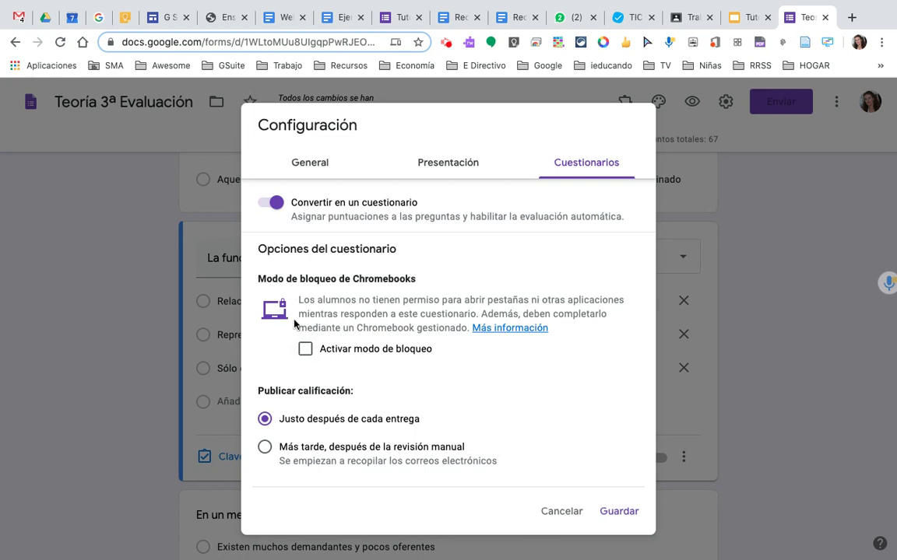
pyautogui.scroll(-2, 343, 360)
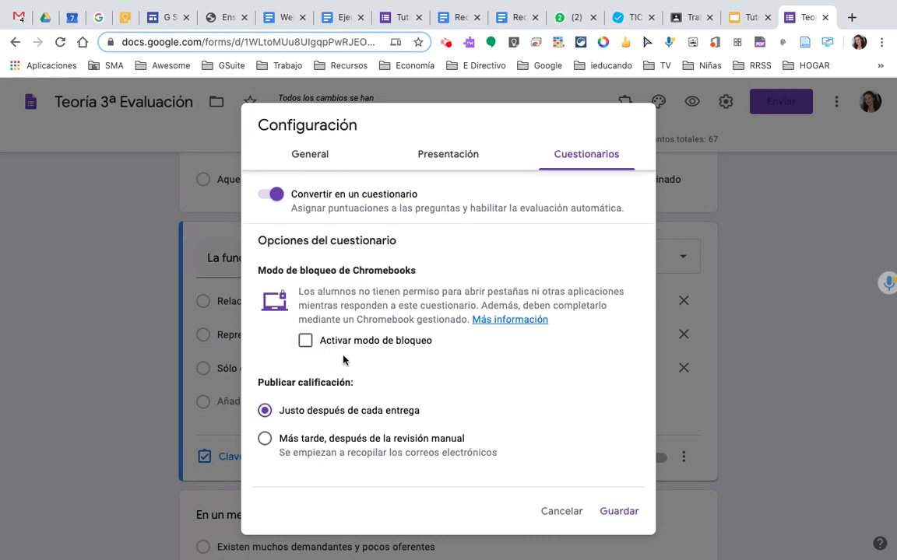
pyautogui.scroll(-1, 343, 360)
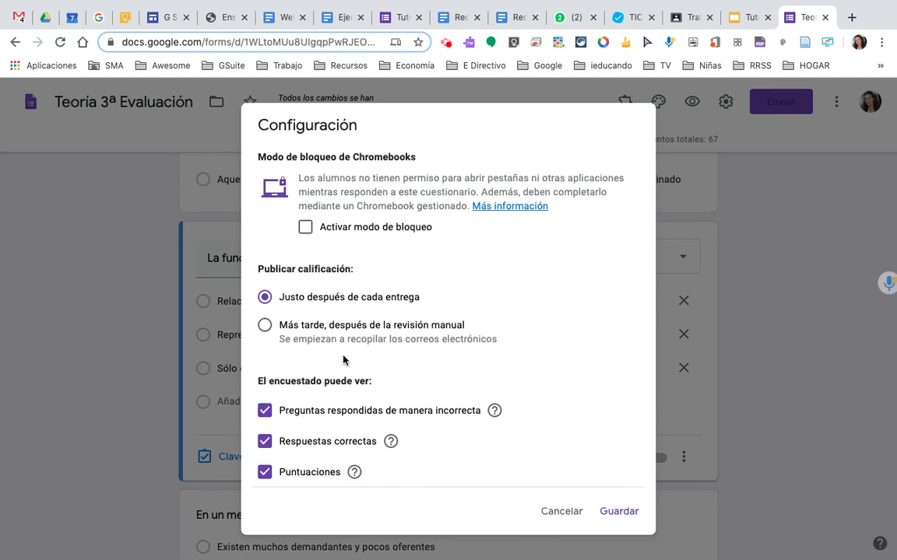
pyautogui.scroll(-1, 344, 360)
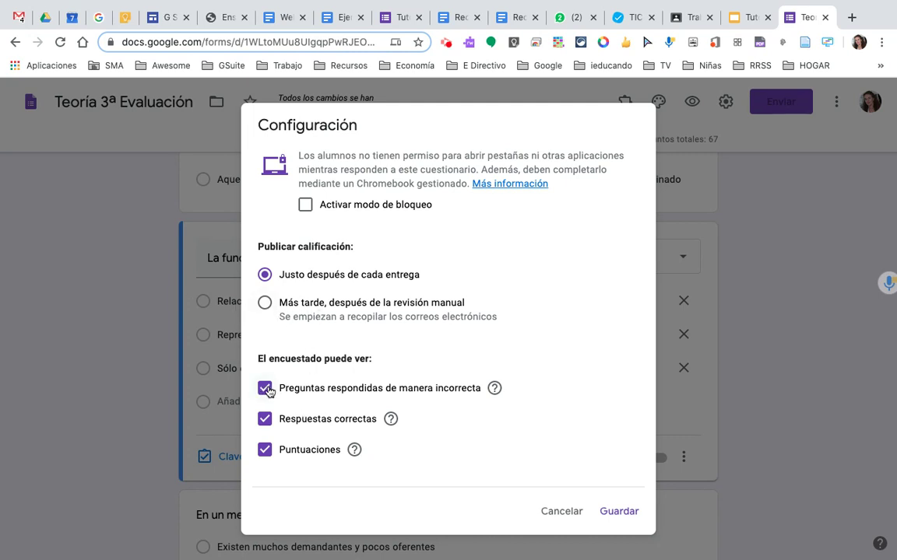
pyautogui.click(264, 420)
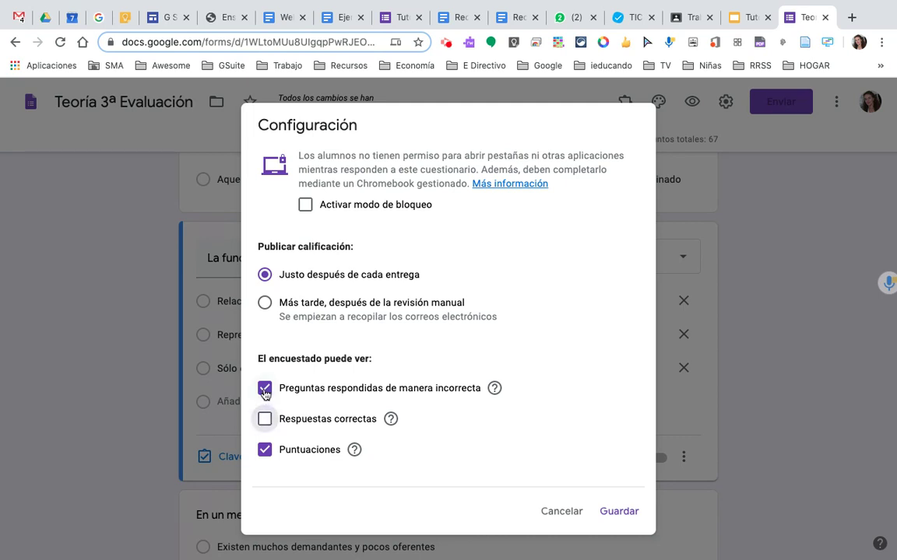
pyautogui.click(265, 393)
pyautogui.click(265, 450)
pyautogui.click(265, 303)
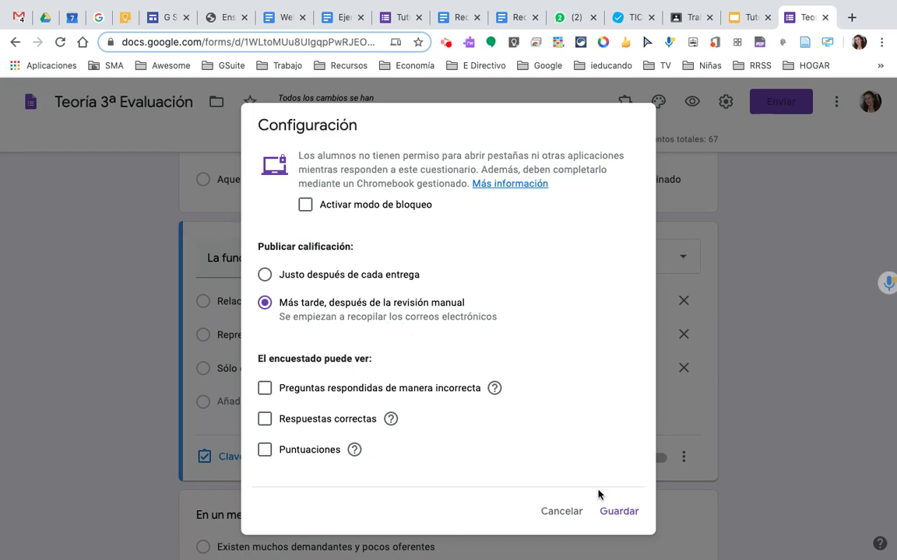
pyautogui.click(624, 513)
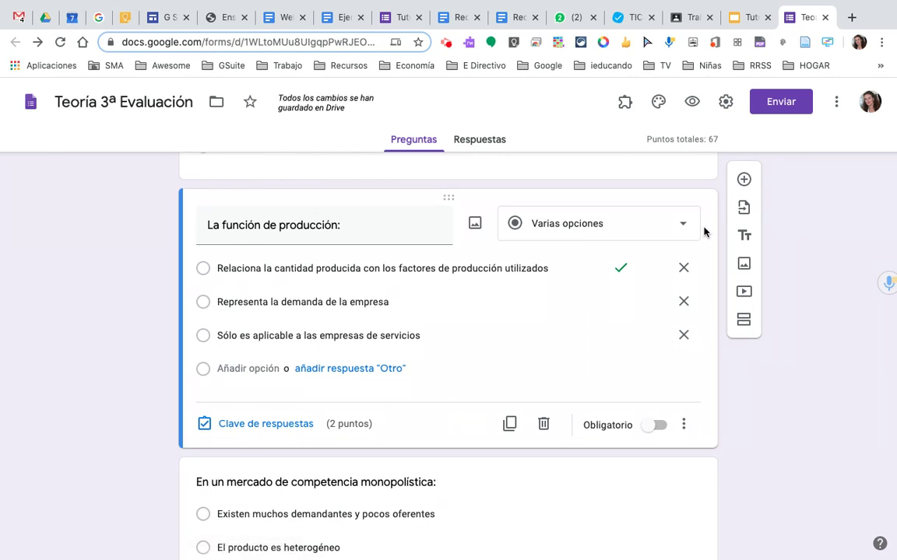
# Open the preview of the form.
pyautogui.click(693, 105)
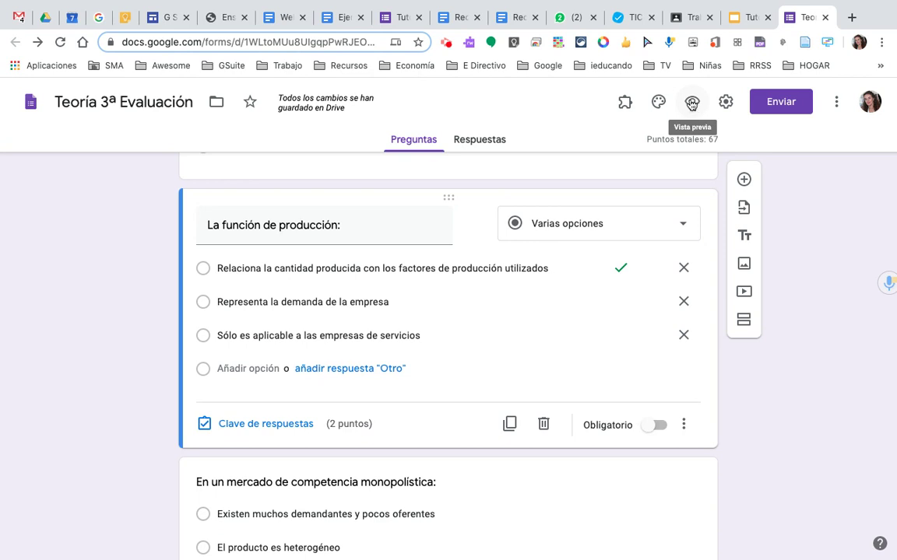